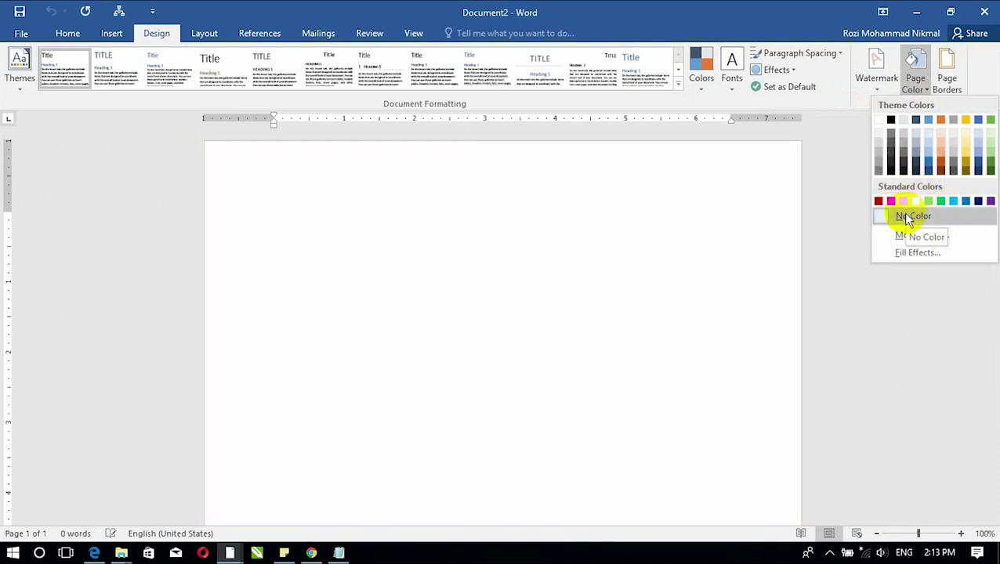
- Open the additional page colors and try light blue, pink and magenta swatches from the standard palette, ending with magenta
left_click(906, 236)
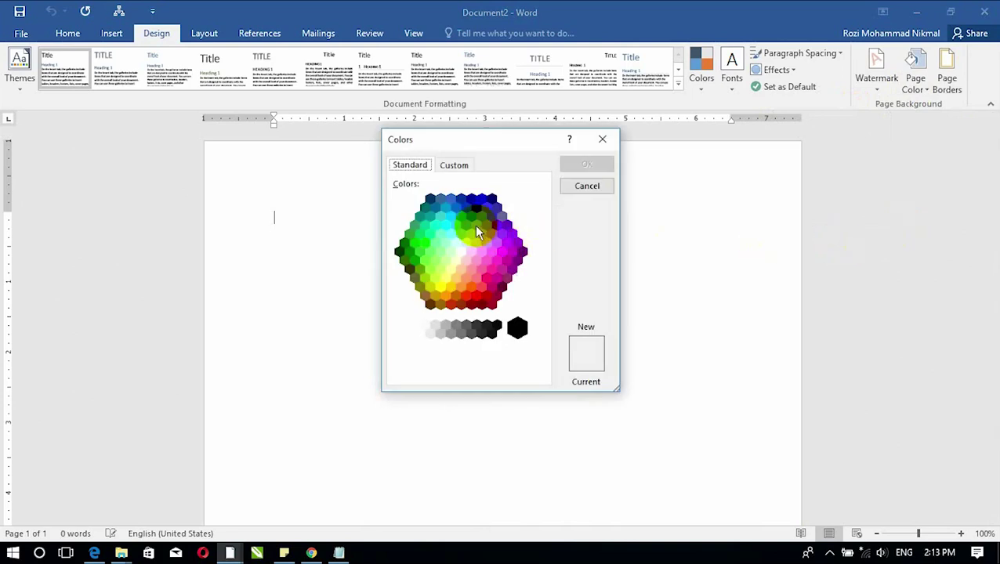
left_click(461, 235)
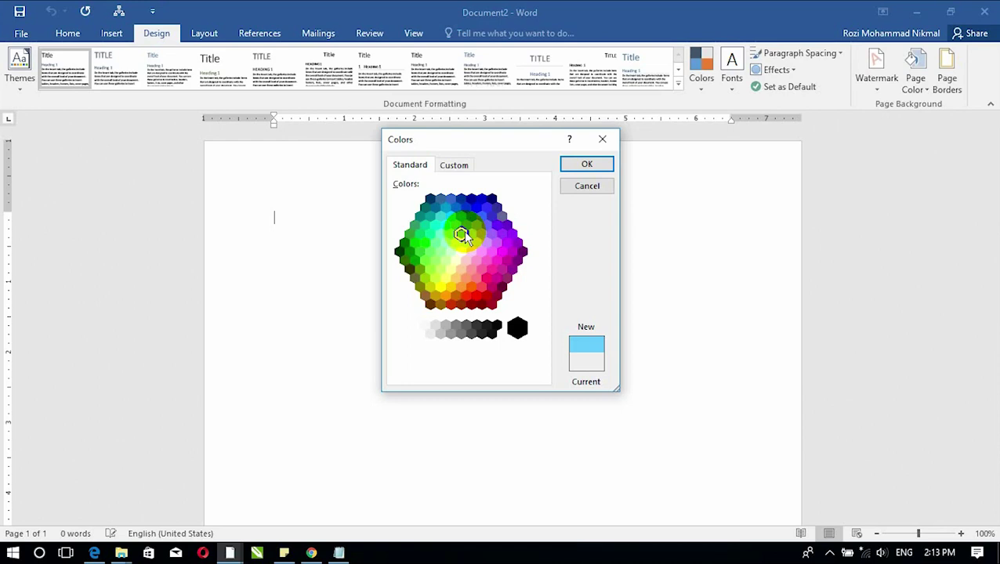
left_click(486, 280)
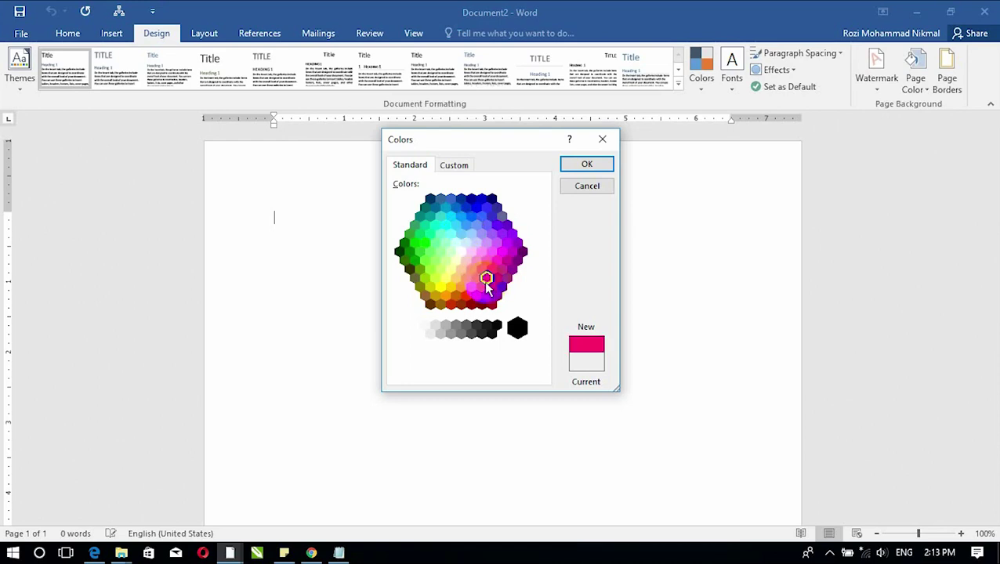
left_click(490, 269)
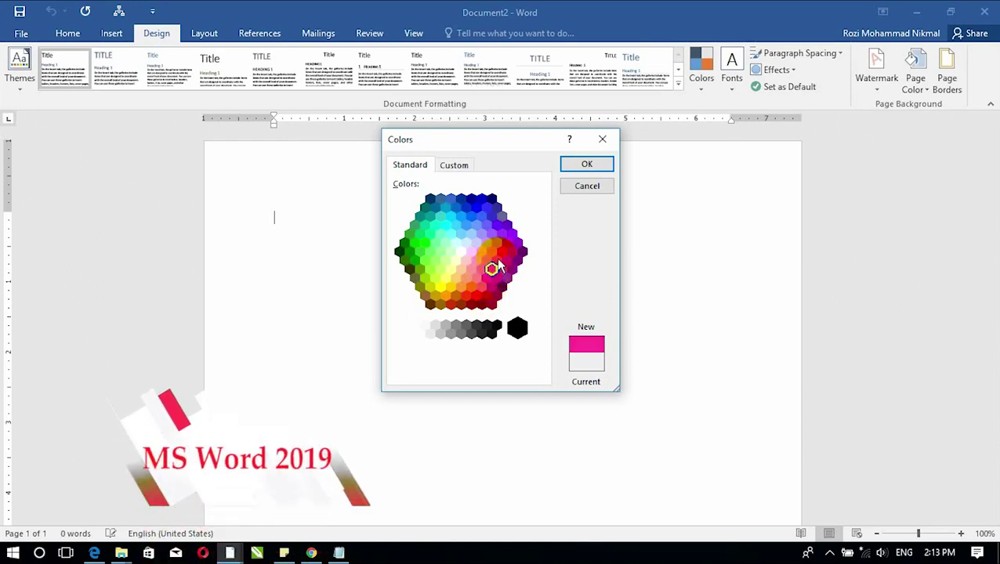
left_click(502, 251)
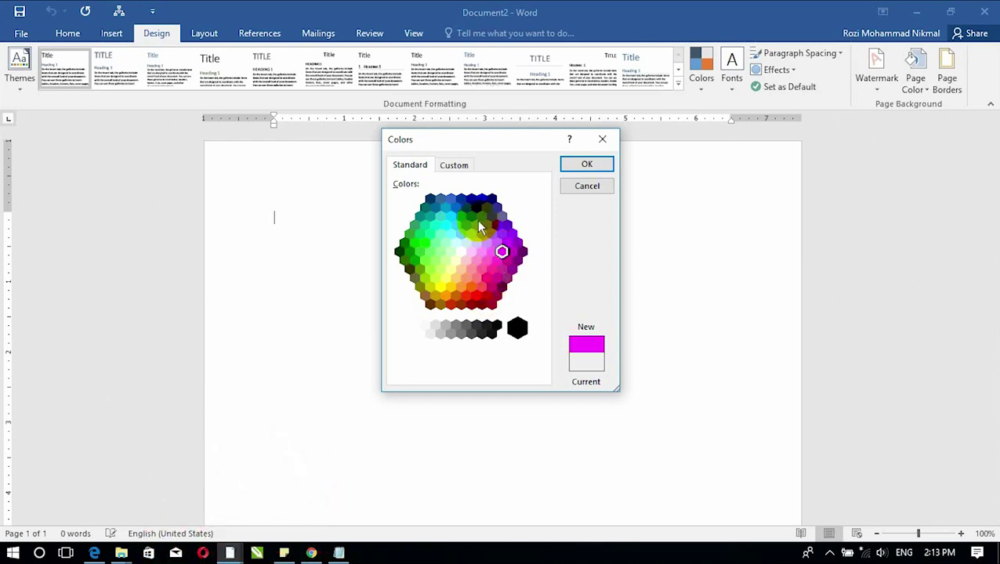
- Define a custom RGB color with red 190, green 90 and blue 80, and apply it as the page background
left_click(457, 167)
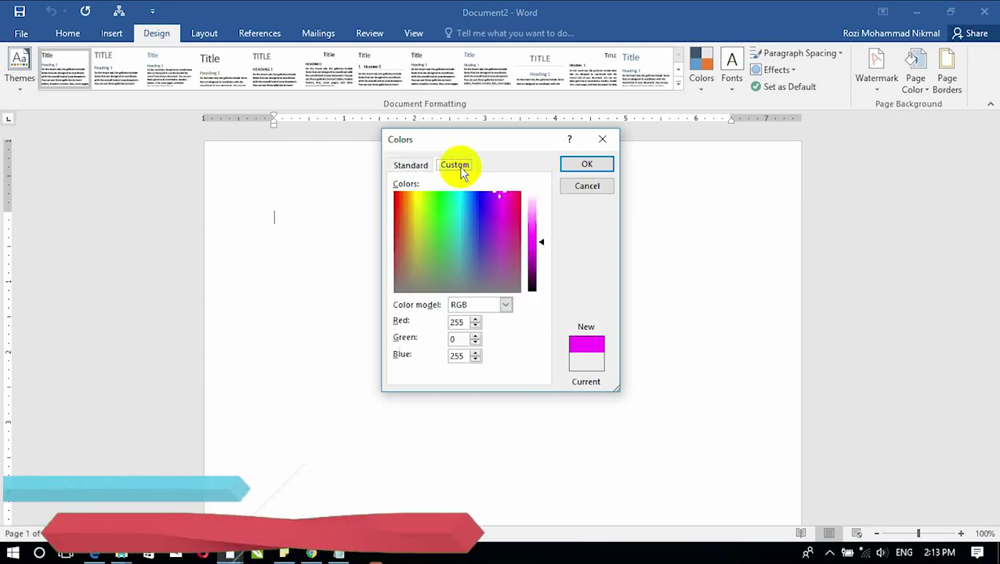
left_click(479, 306)
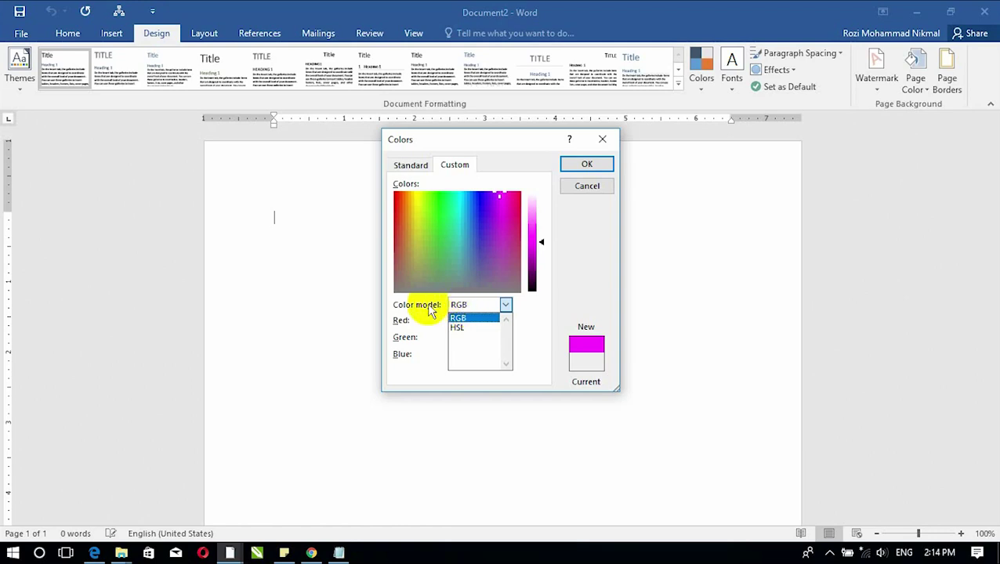
left_click(433, 306)
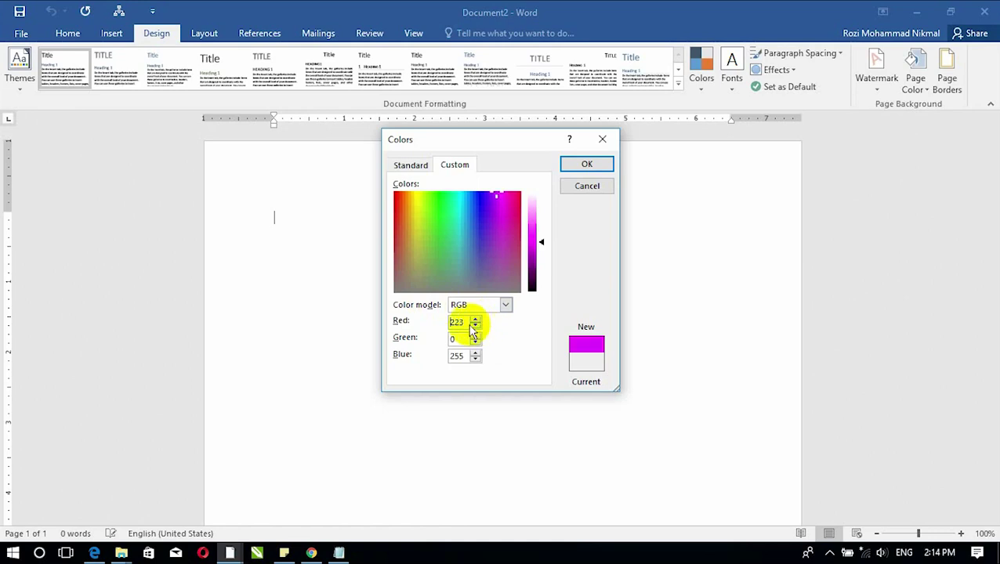
double_click(458, 321)
type("190")
double_click(456, 339)
type("90")
double_click(465, 356)
type("80")
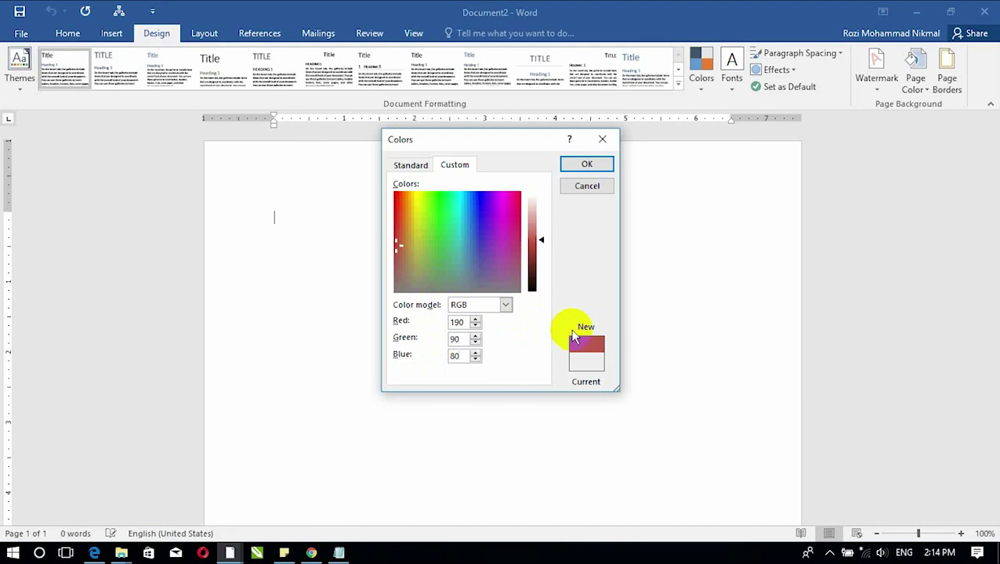
left_click(598, 165)
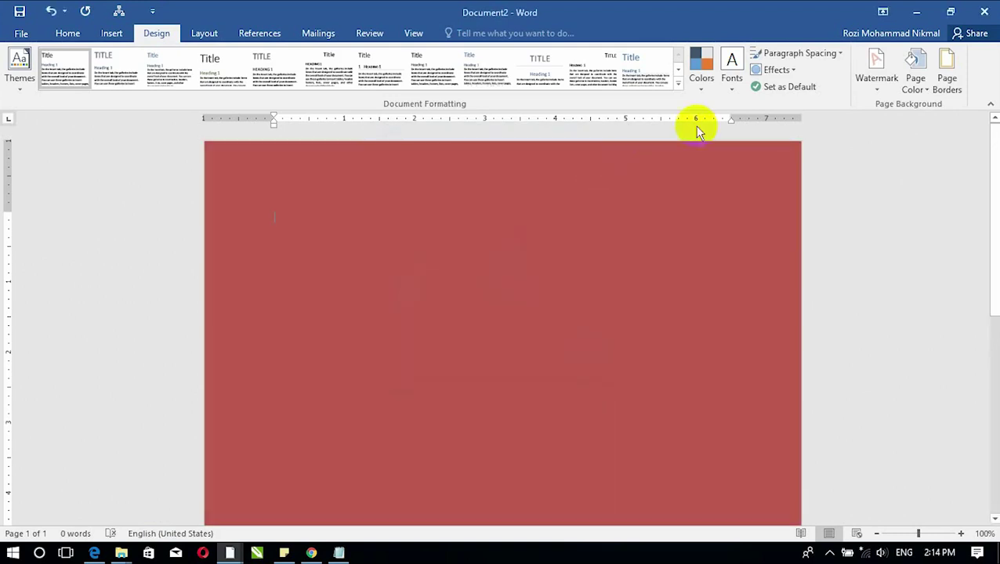
- Open the page fill effects and set up a one-color gradient in standard green with a slightly darker shade
left_click(911, 93)
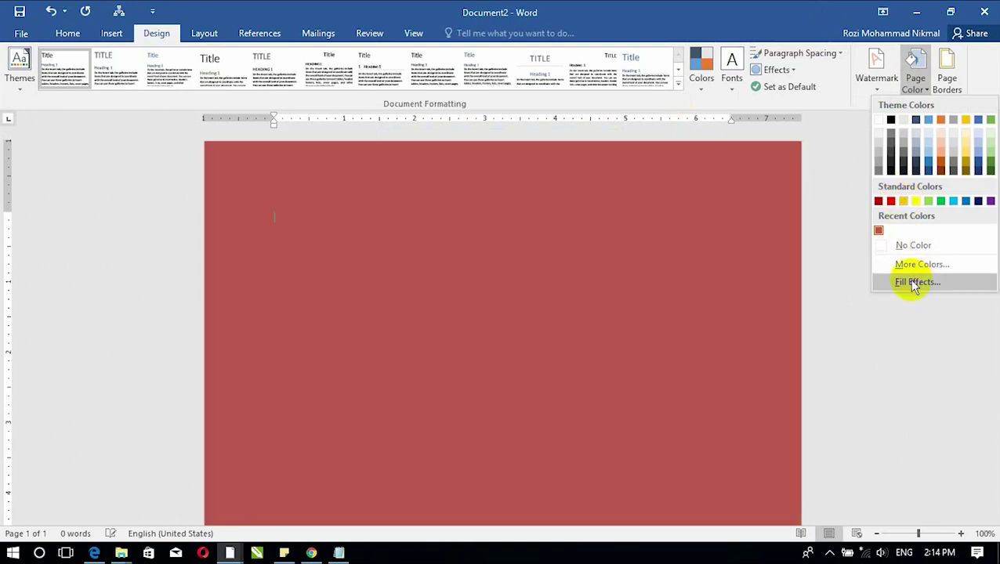
left_click(914, 283)
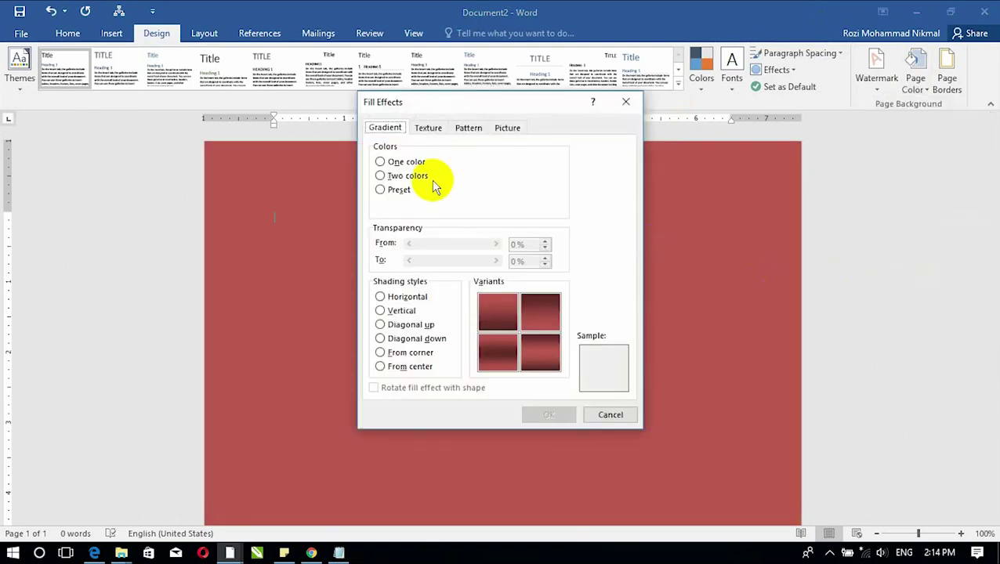
left_click(406, 163)
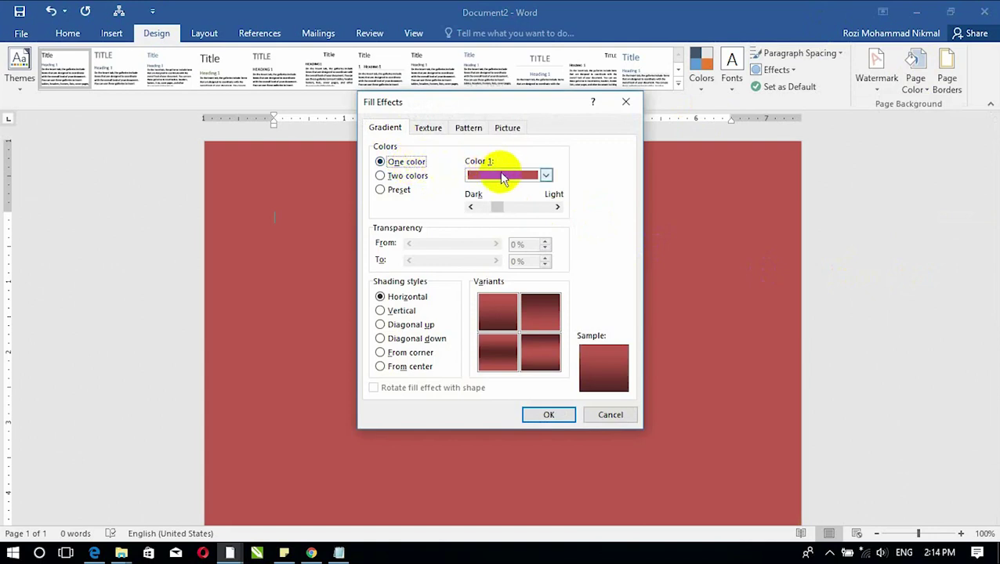
left_click(545, 175)
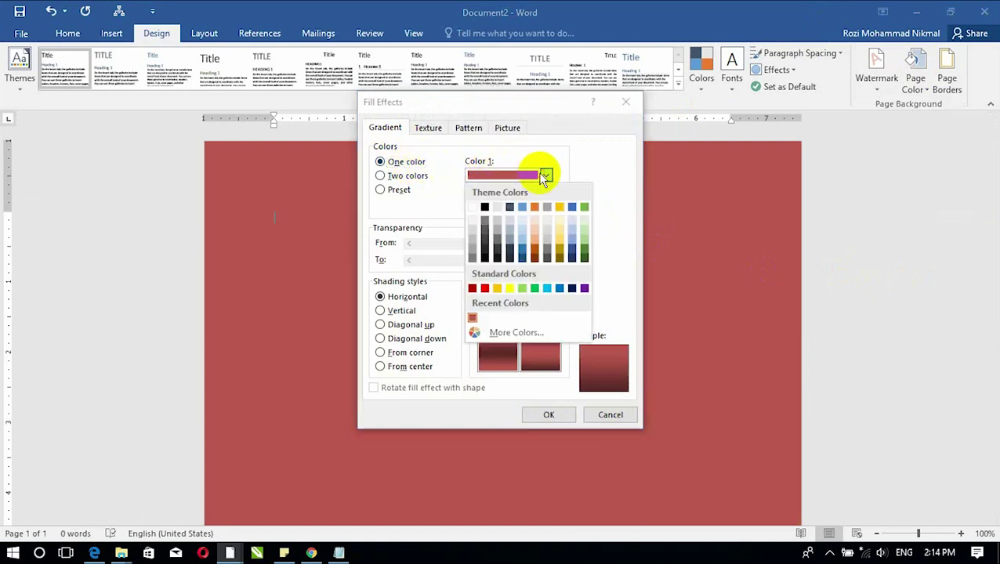
left_click(534, 290)
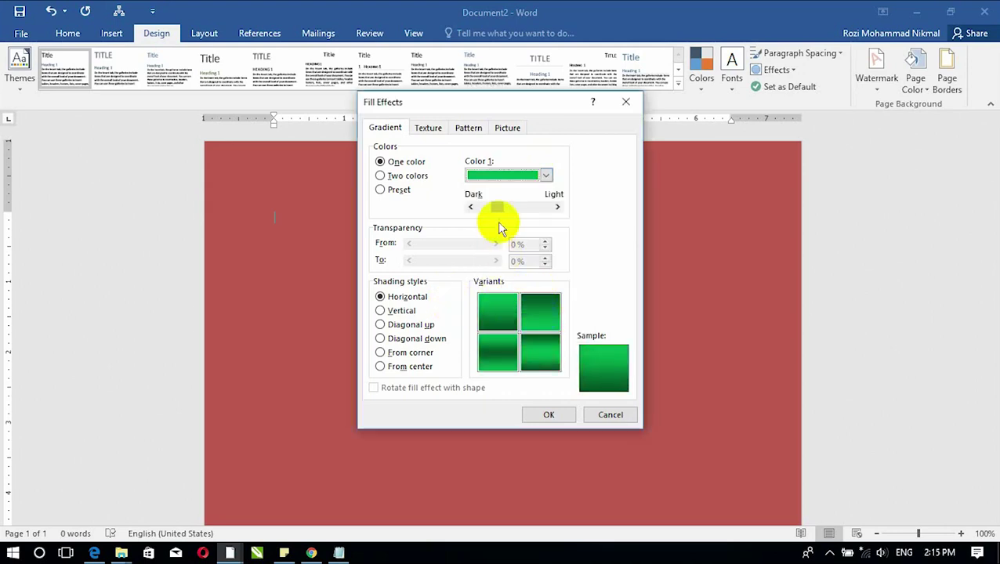
mouse_move(496, 208)
left_mouse_down()
mouse_move(538, 208)
mouse_move(492, 208)
left_mouse_up()
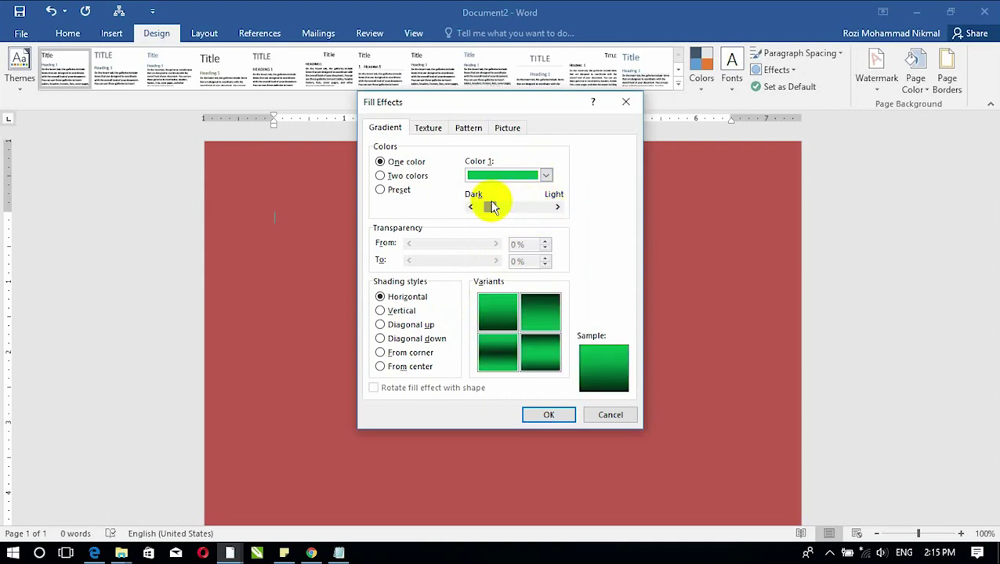
- Change the gradient to two colors, with a light blue theme shade as the second color
left_click(405, 176)
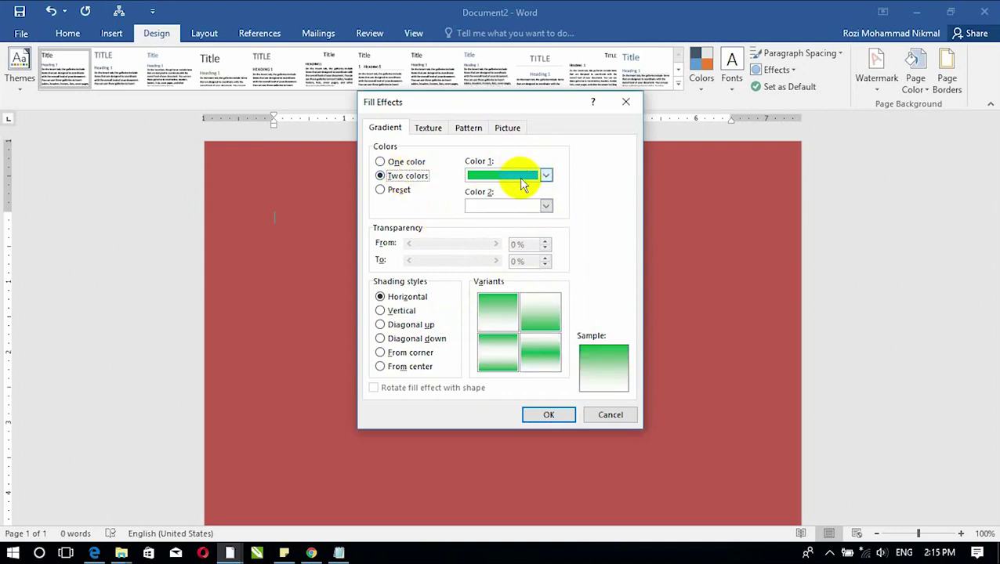
left_click(546, 208)
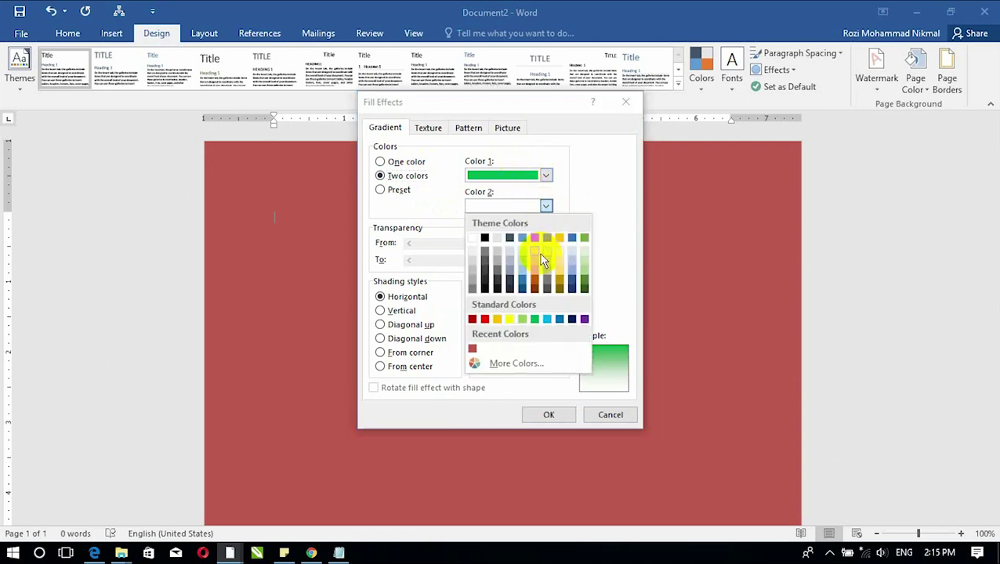
left_click(521, 262)
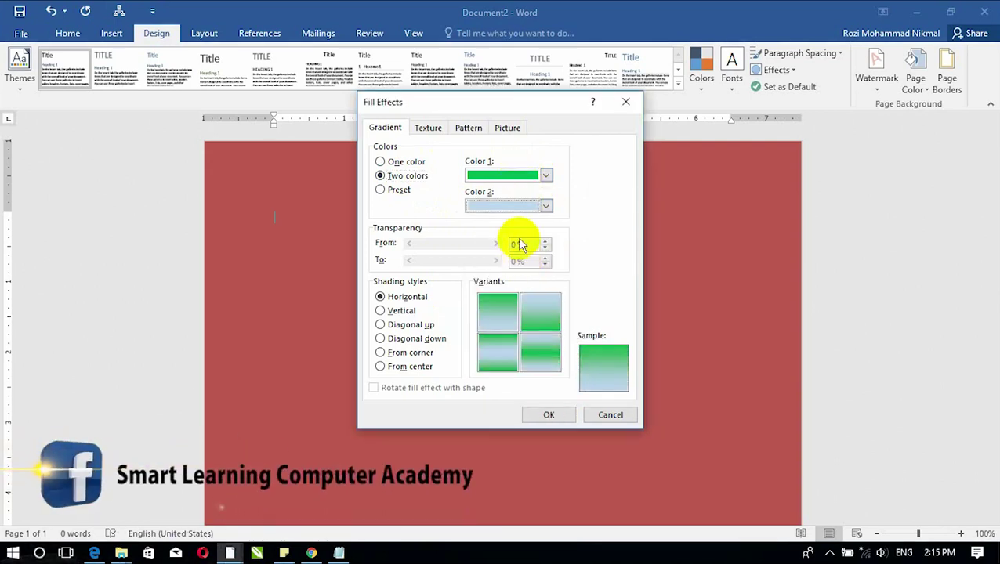
- Switch the gradient to preset colors and try Late Sunset, Daybreak and Horizon
left_click(394, 191)
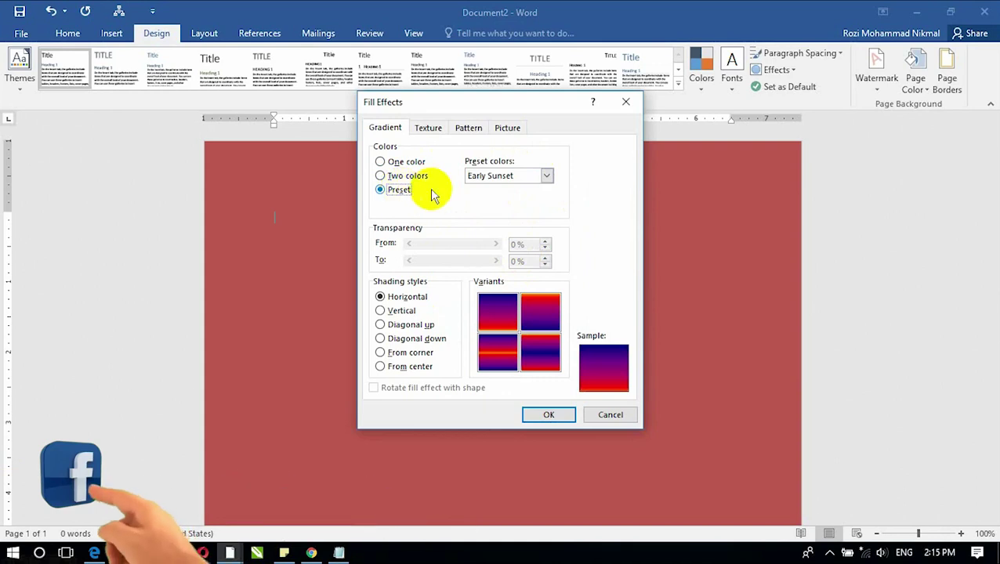
left_click(496, 178)
left_click(490, 198)
left_click(496, 179)
left_click(483, 217)
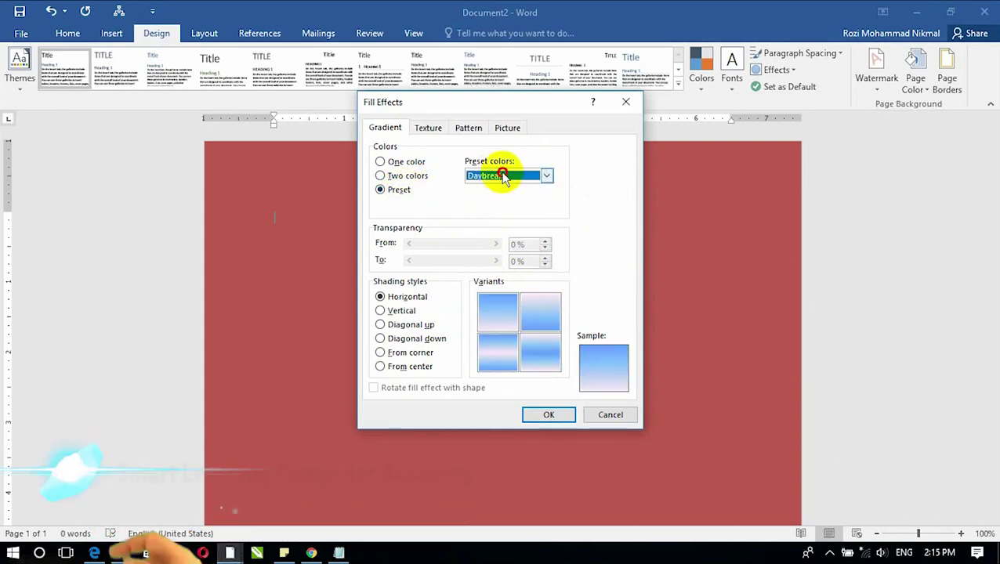
left_click(505, 175)
left_click(494, 227)
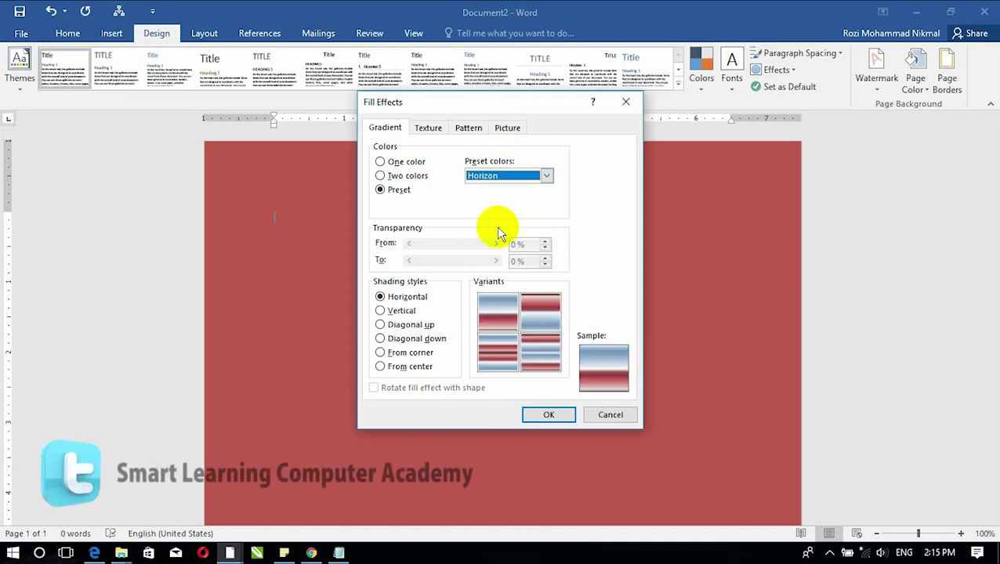
left_click(507, 175)
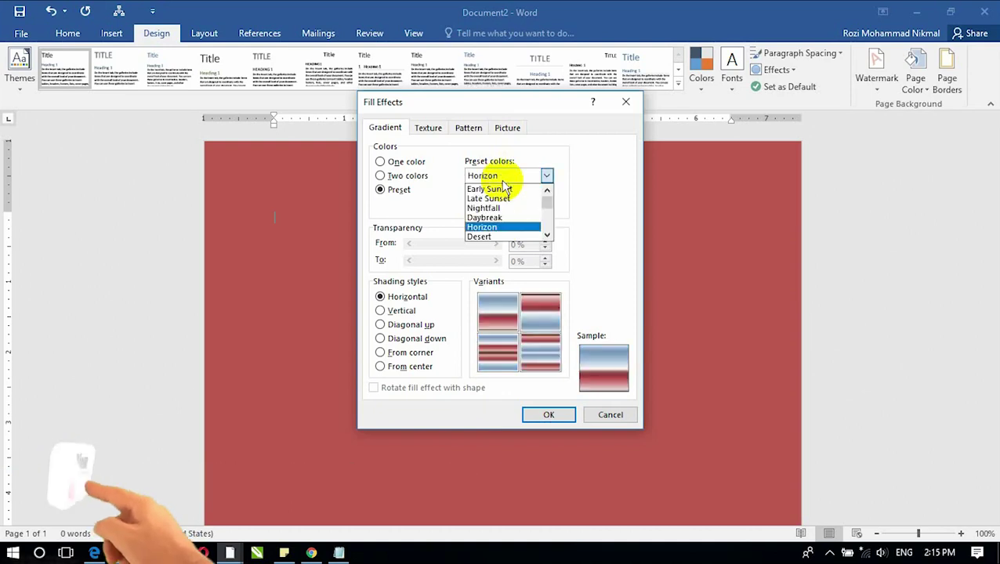
- Return to the one-color gradient and try the Vertical, Diagonal up, Diagonal down, From corner and From center shading styles
left_click(407, 162)
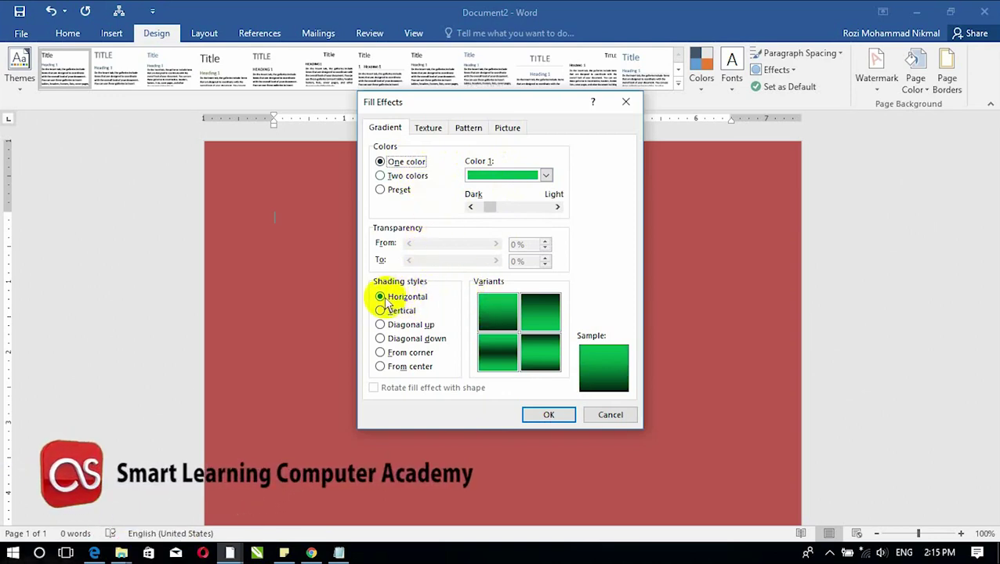
left_click(407, 311)
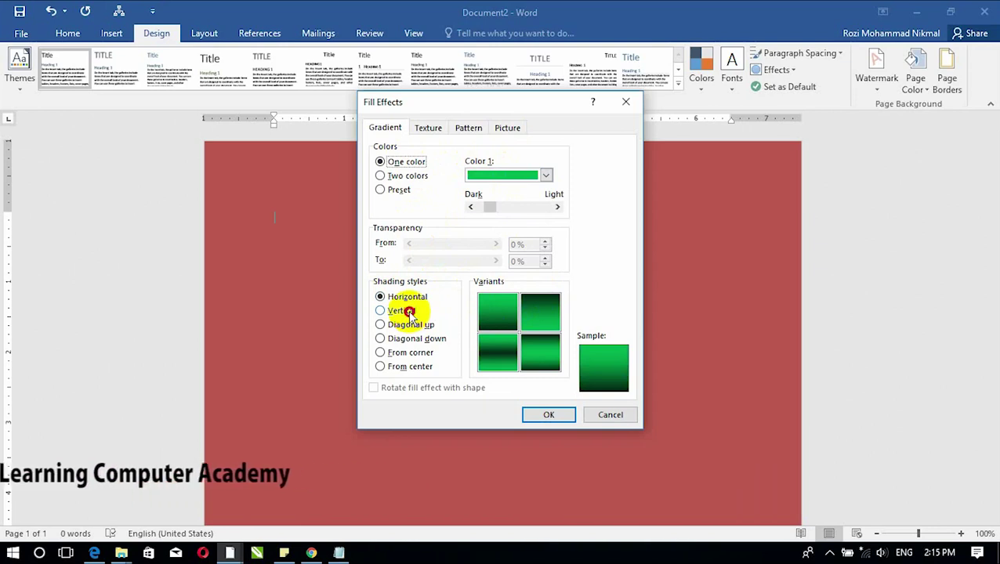
left_click(409, 327)
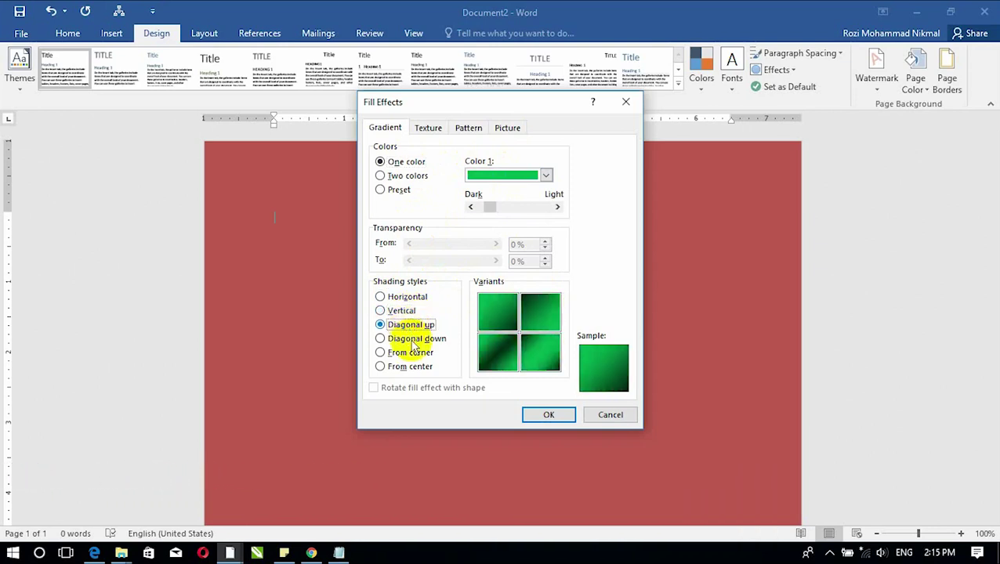
left_click(411, 339)
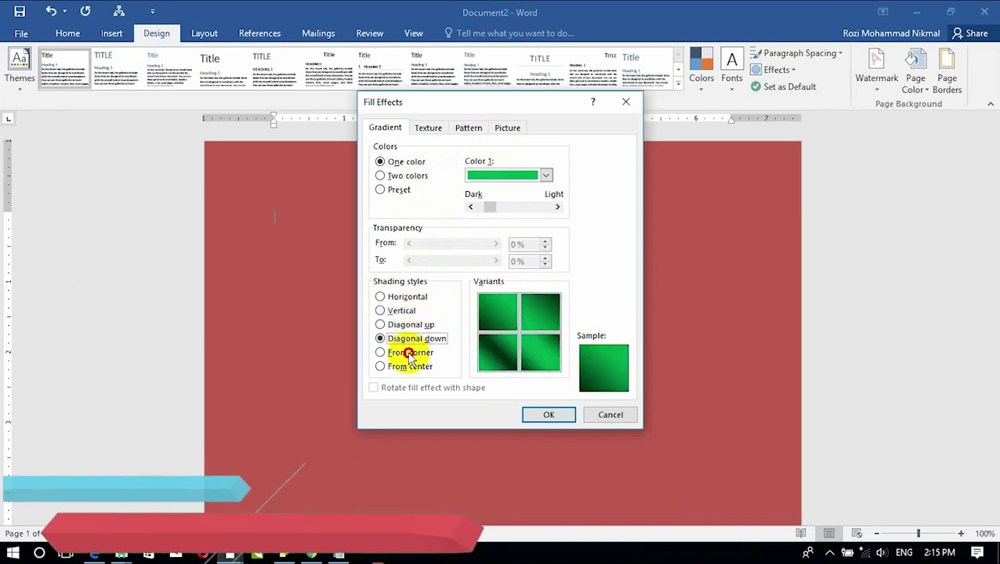
left_click(410, 353)
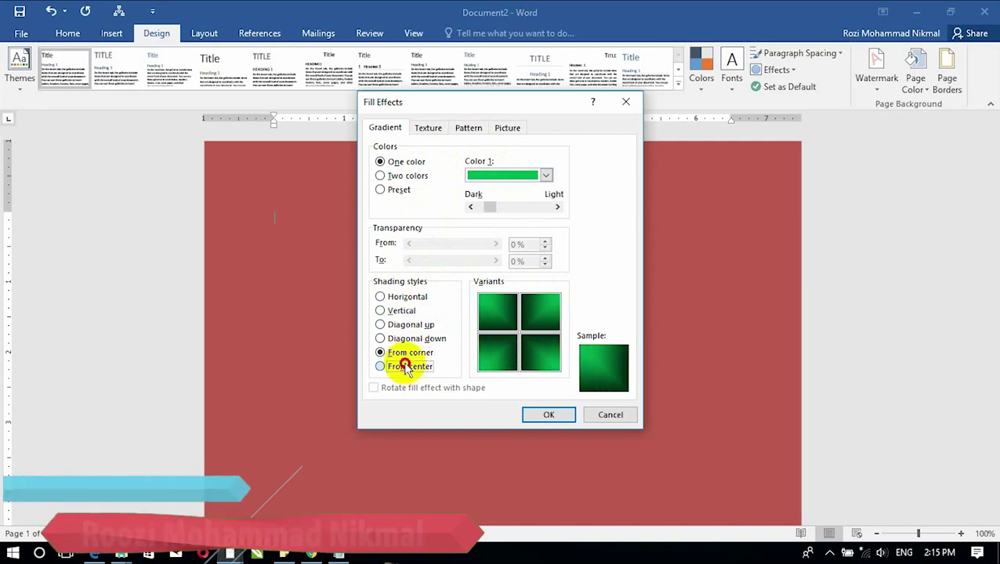
left_click(409, 366)
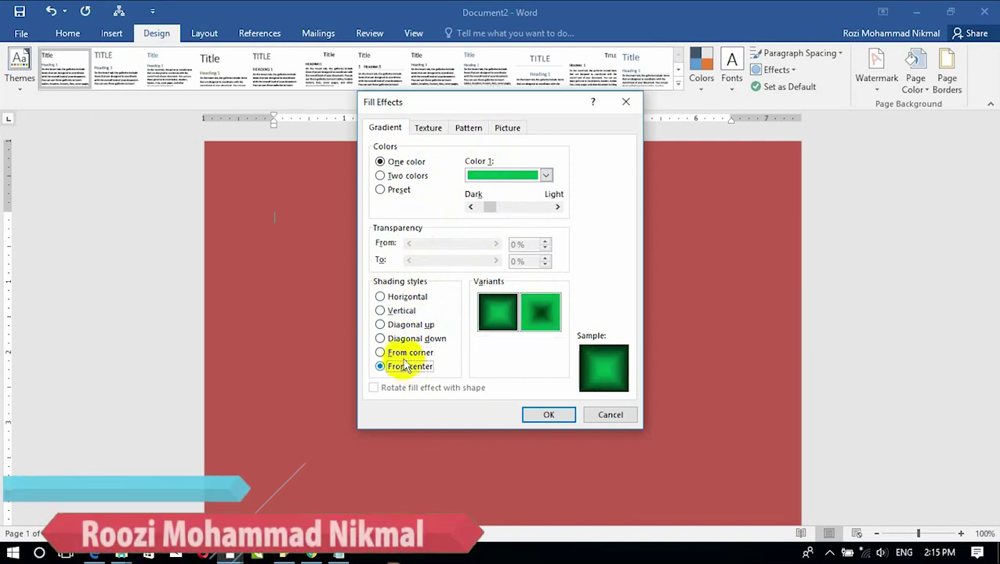
- Switch to texture fills and try each texture in the second row, from Water droplets through to the fourth one
left_click(428, 130)
left_click(390, 220)
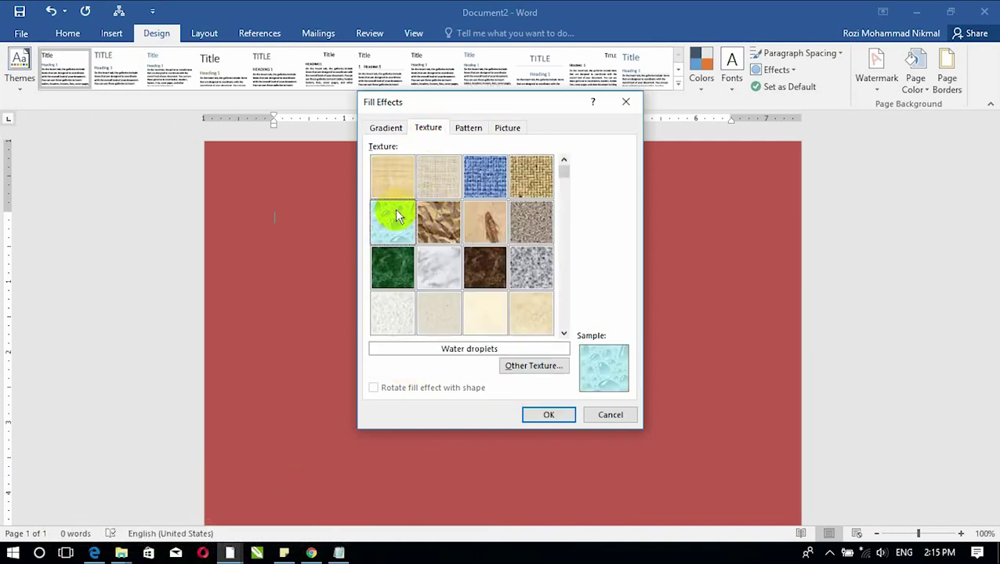
left_click(430, 227)
left_click(482, 222)
left_click(517, 223)
- Load the image Picture1 from the Desktop as a custom texture while working offline, and apply it to the page background
left_click(535, 370)
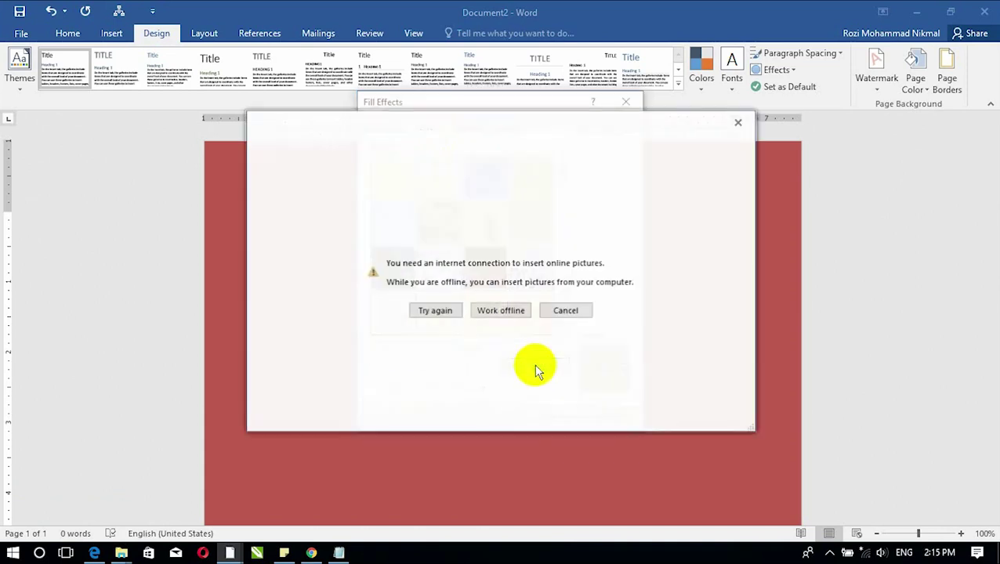
left_click(502, 318)
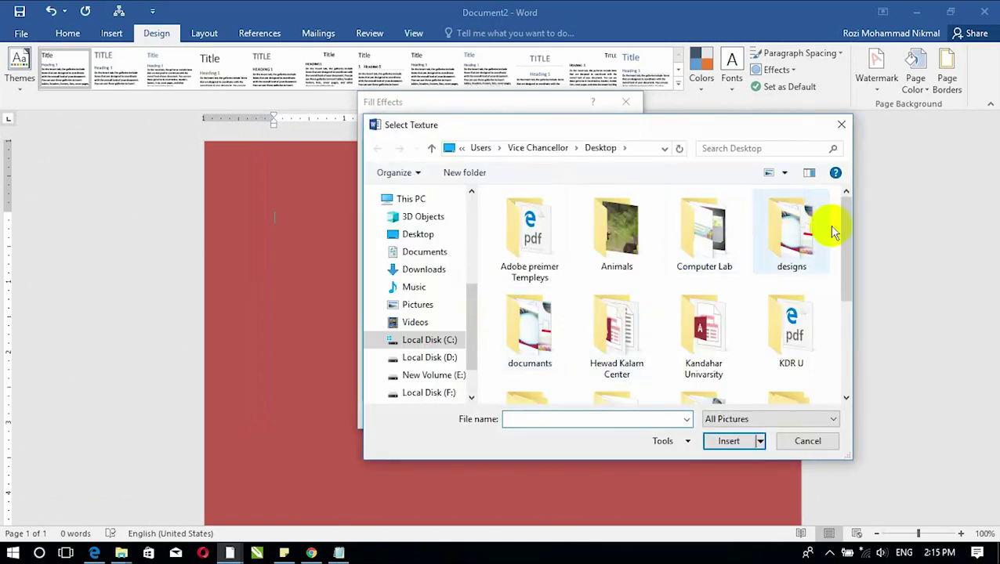
scroll(837, 239, "down", 3)
double_click(791, 337)
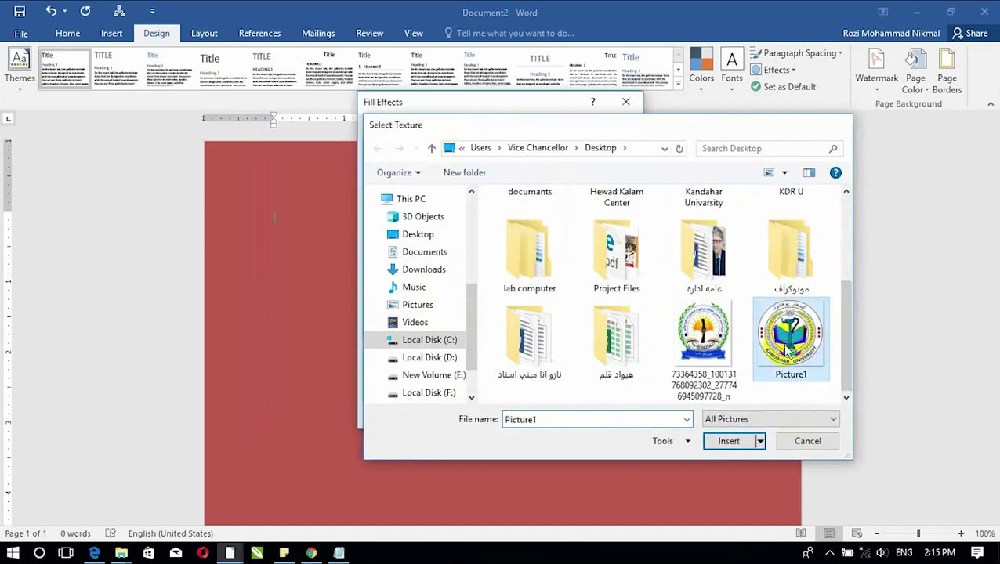
left_click(547, 416)
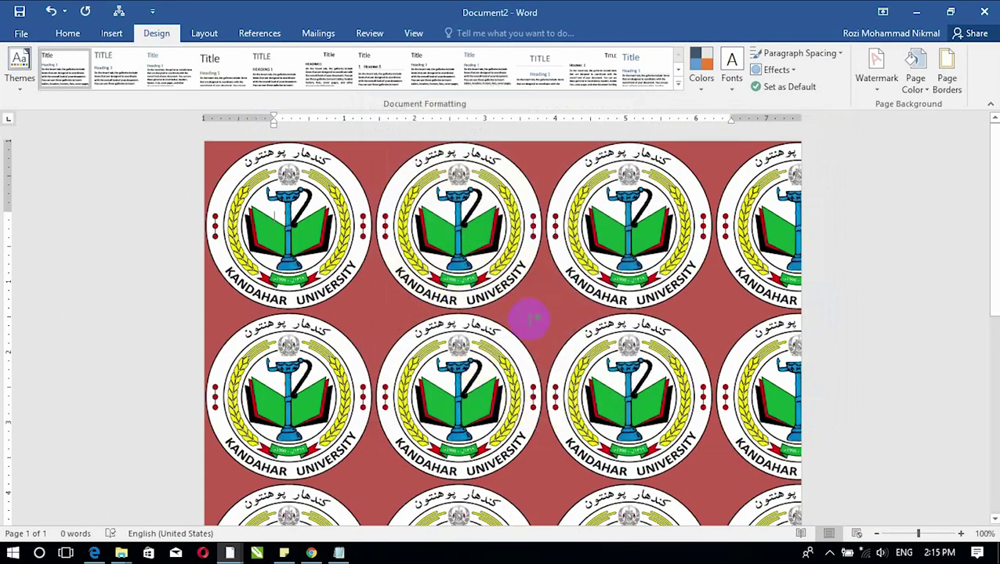
- Fill the page background with the Dashed horizontal pattern, using a light orange foreground and a black background
left_click(913, 86)
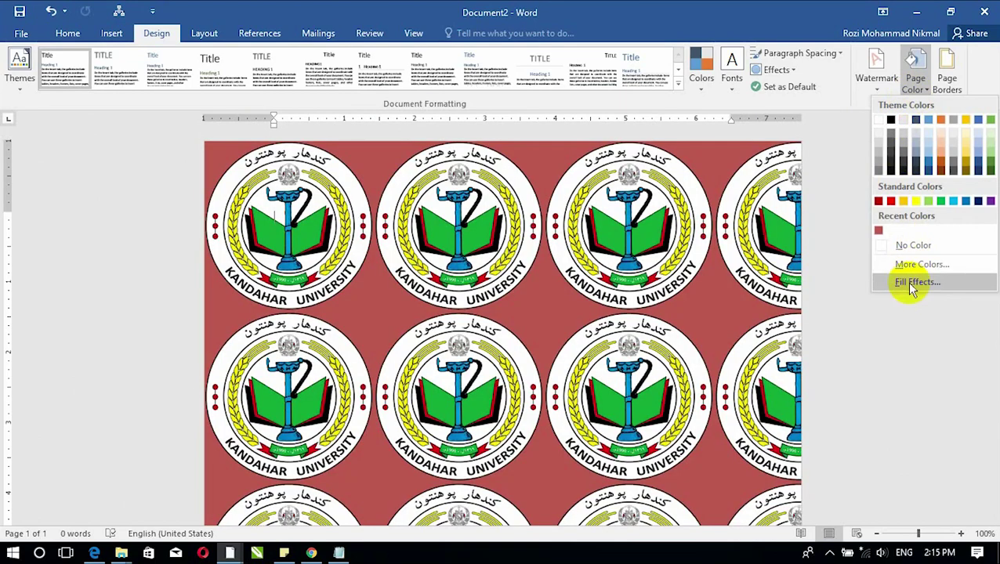
left_click(911, 285)
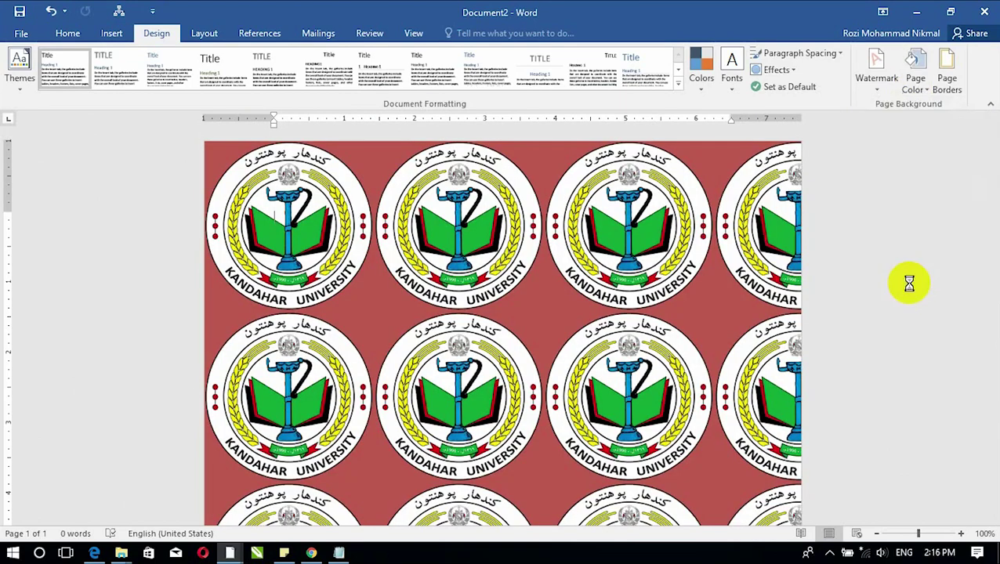
left_click(468, 129)
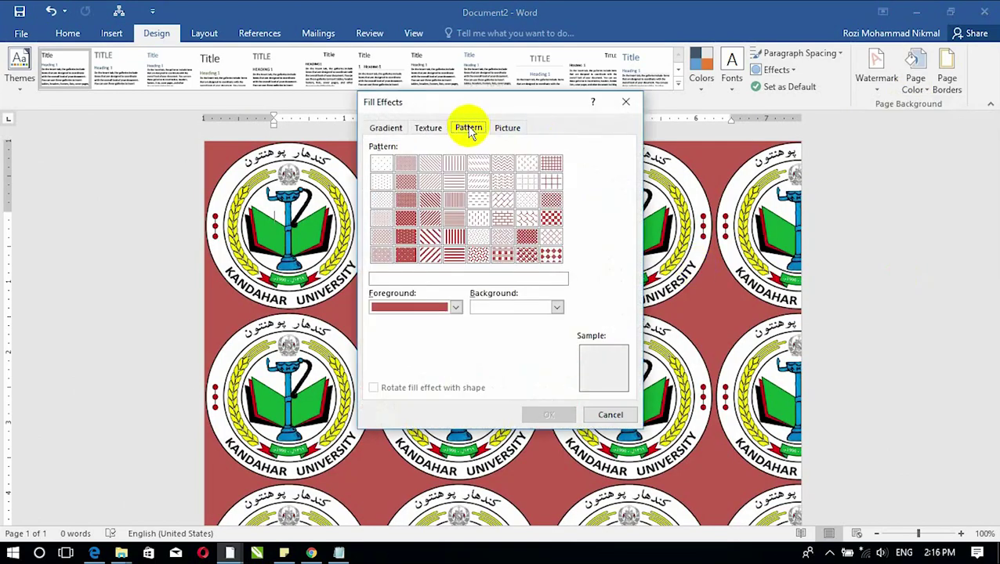
left_click(479, 202)
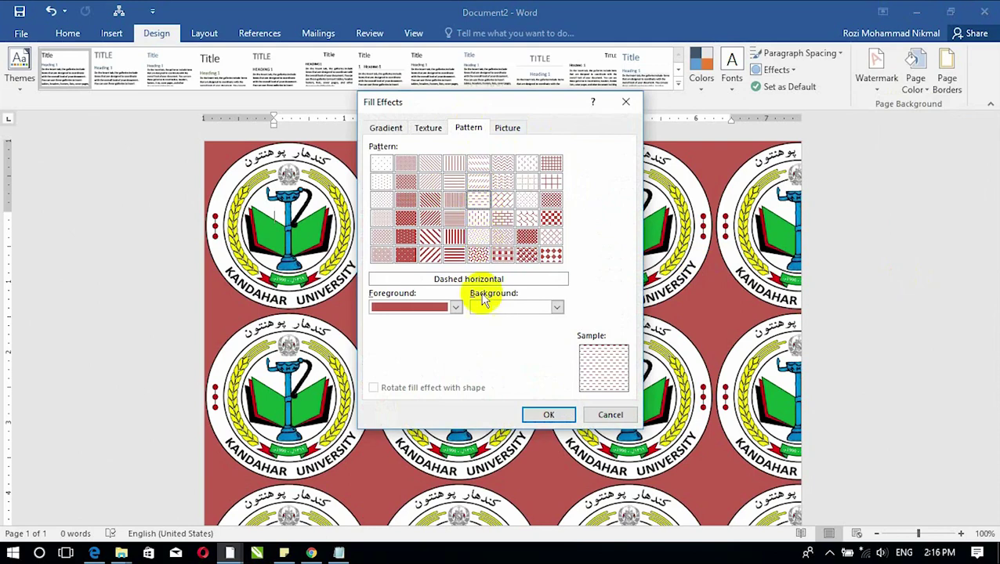
left_click(456, 307)
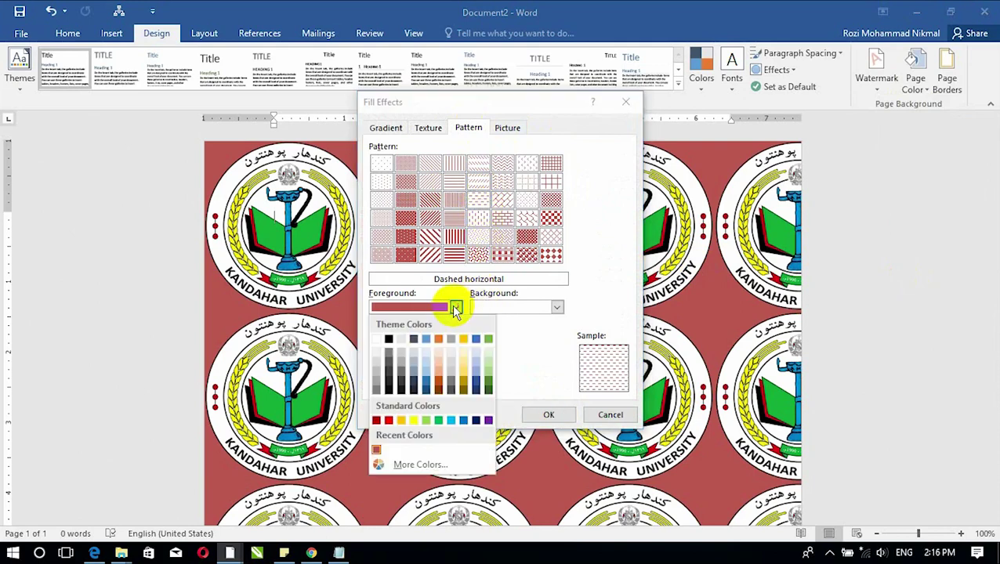
left_click(441, 373)
left_click(520, 304)
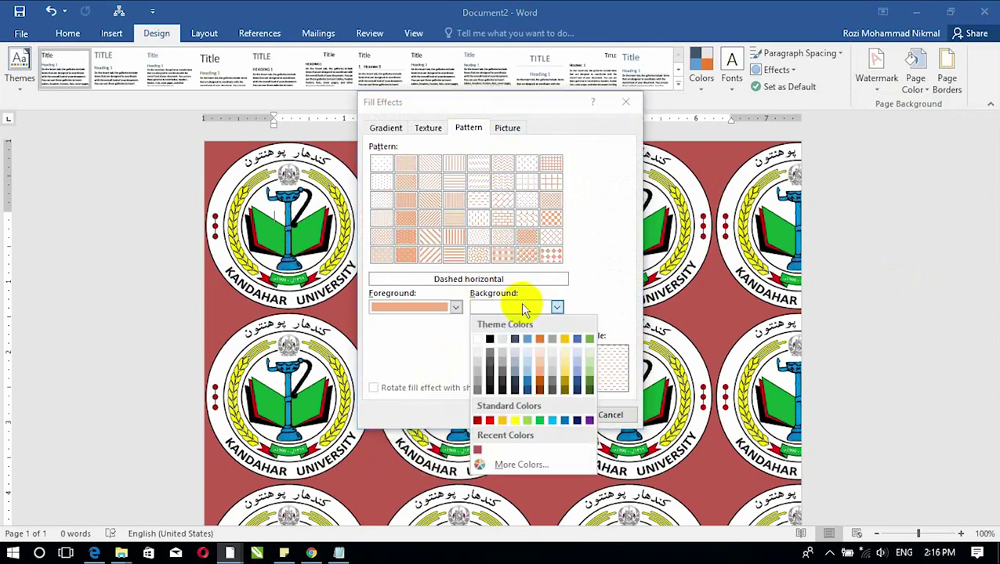
left_click(490, 341)
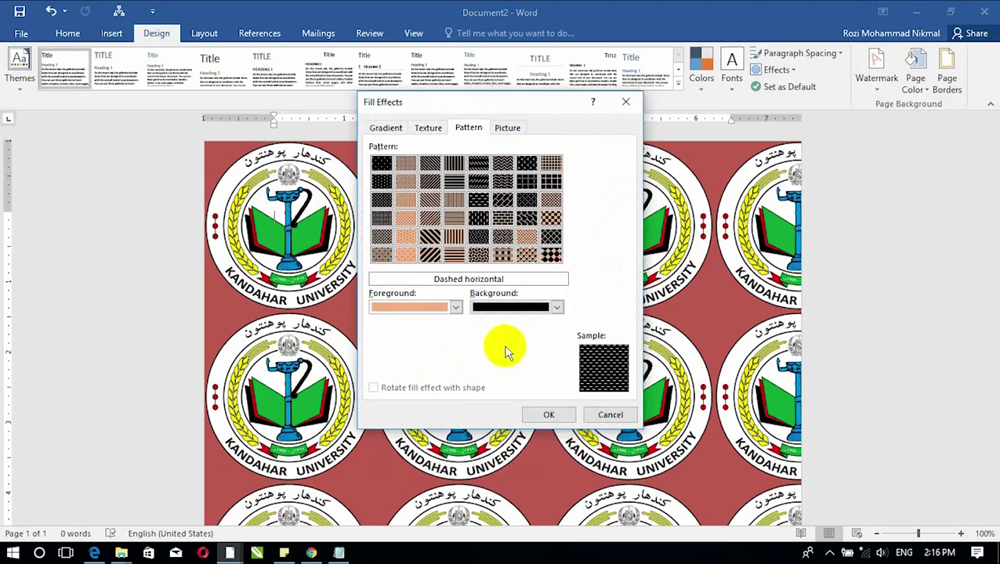
left_click(565, 414)
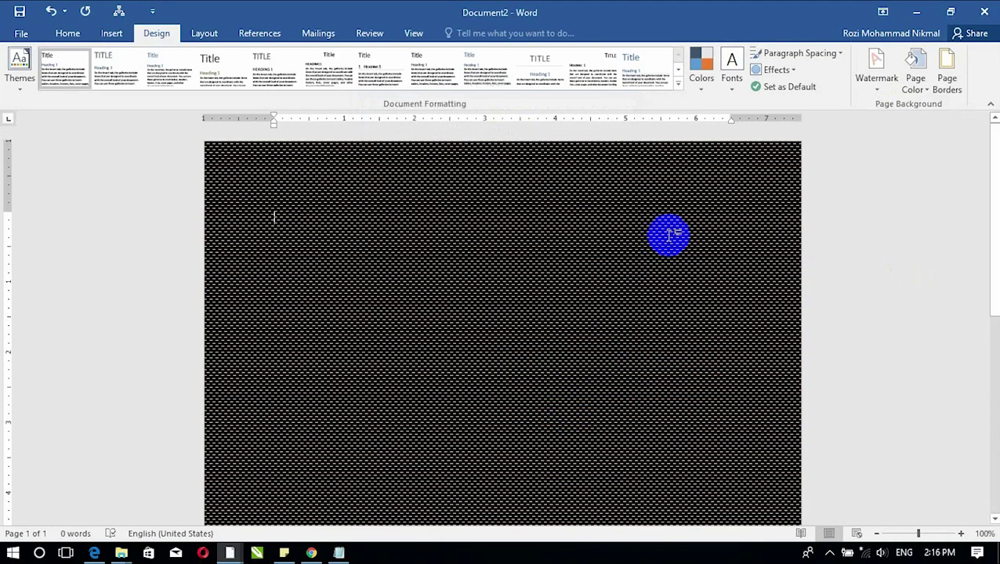
- Replace the page background's pattern with a picture fill that uses the image Picture1
left_click(916, 88)
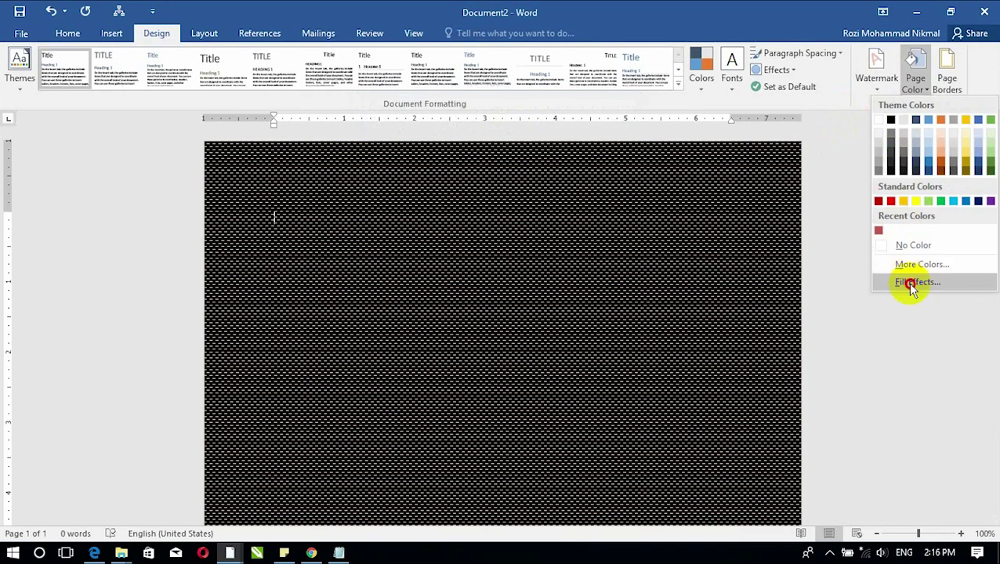
left_click(910, 281)
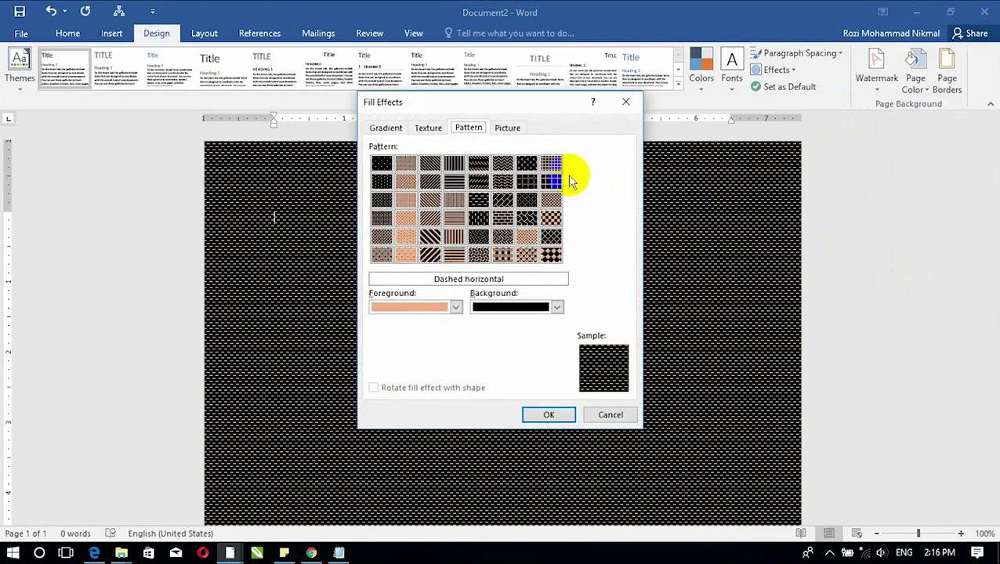
left_click(509, 128)
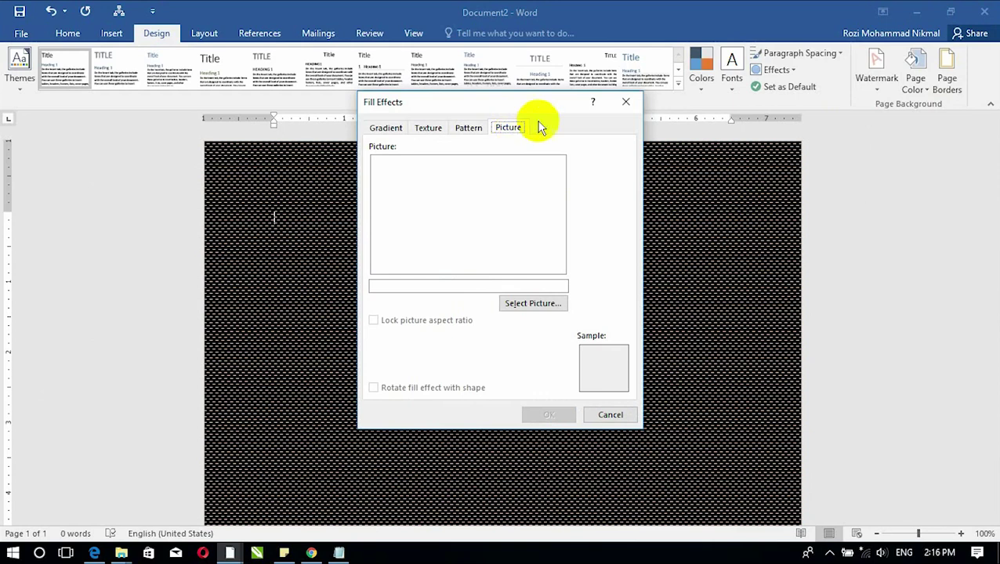
left_click(530, 302)
left_click(510, 311)
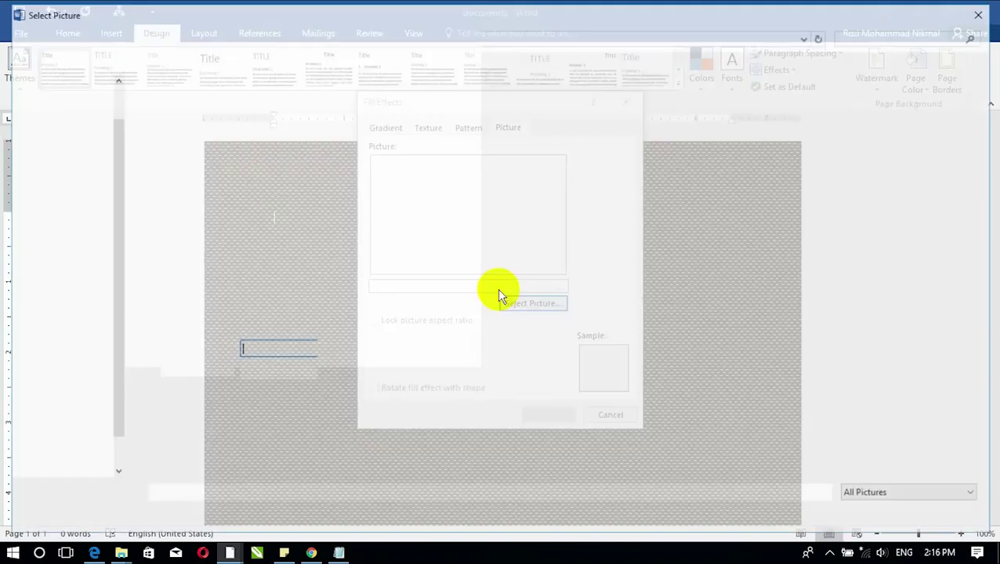
double_click(481, 223)
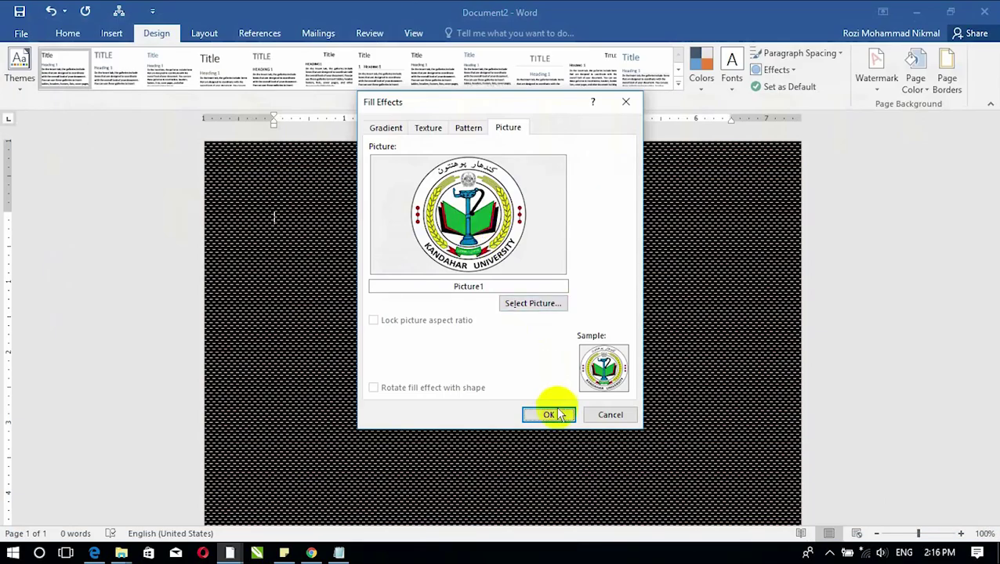
left_click(557, 415)
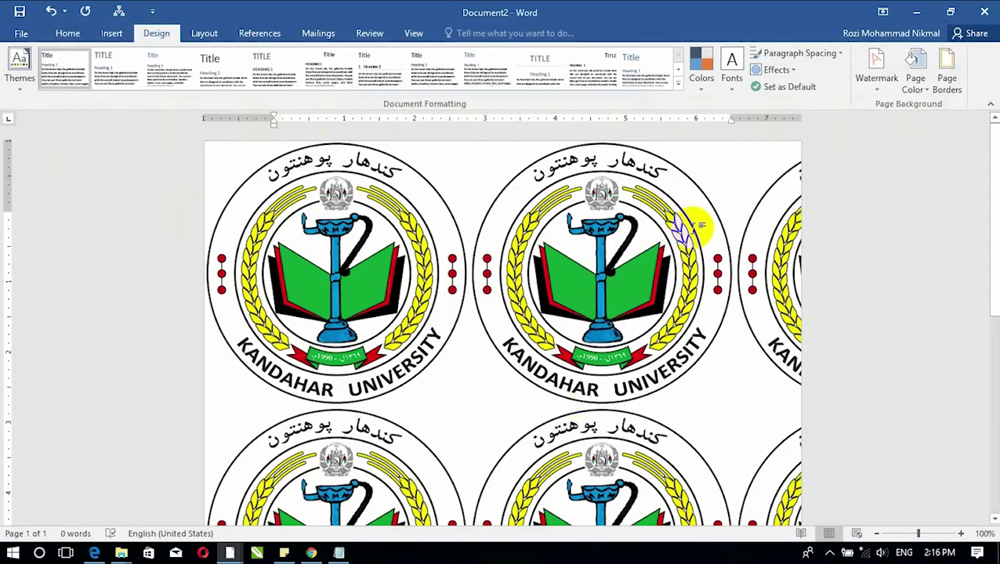
- Set the page color to the lightest orange theme shade and check the page in the print preview
left_click(914, 83)
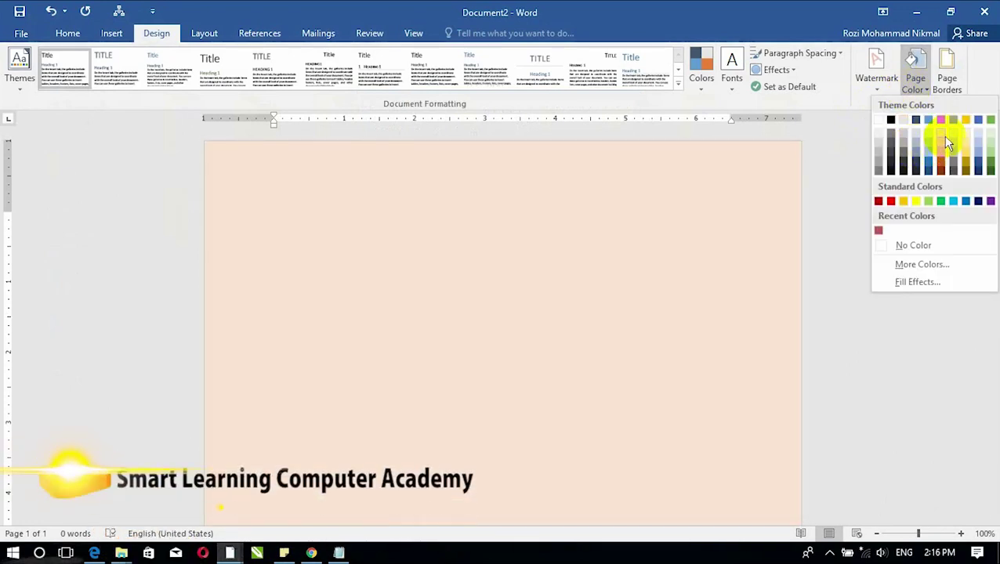
left_click(942, 135)
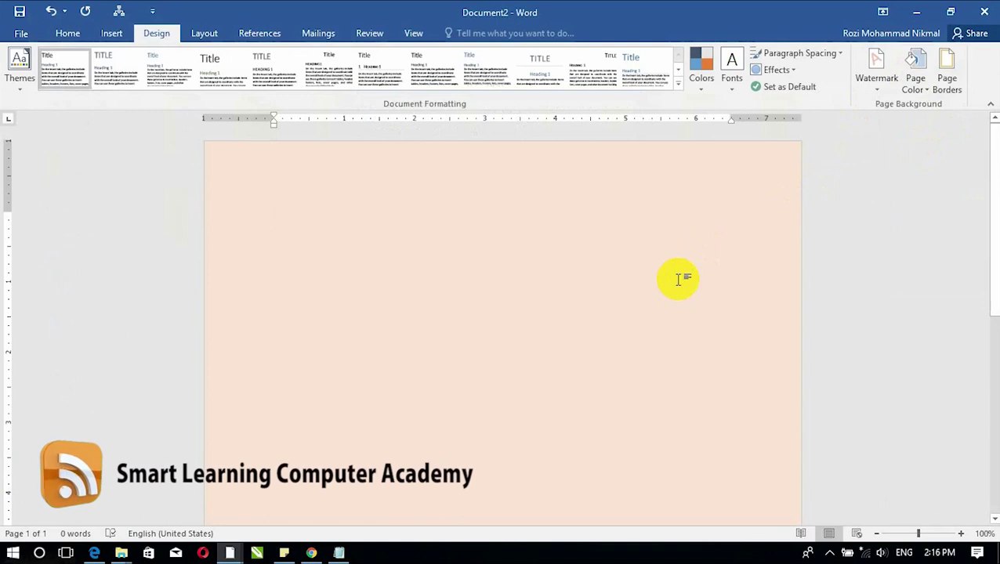
key("ctrl+p")
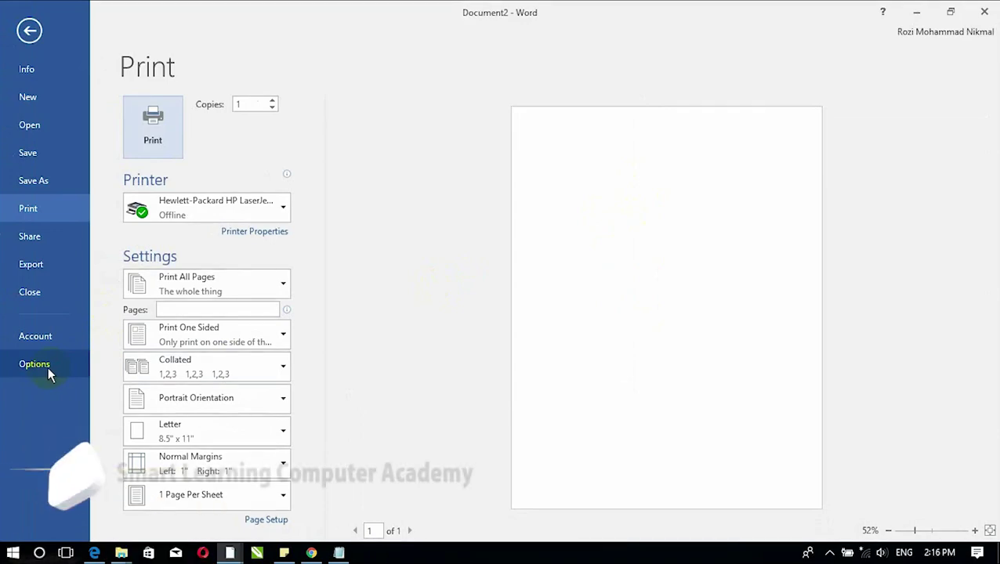
- Enable printing of background colors and images in Word's display options, and check the page in the print preview
key("Escape")
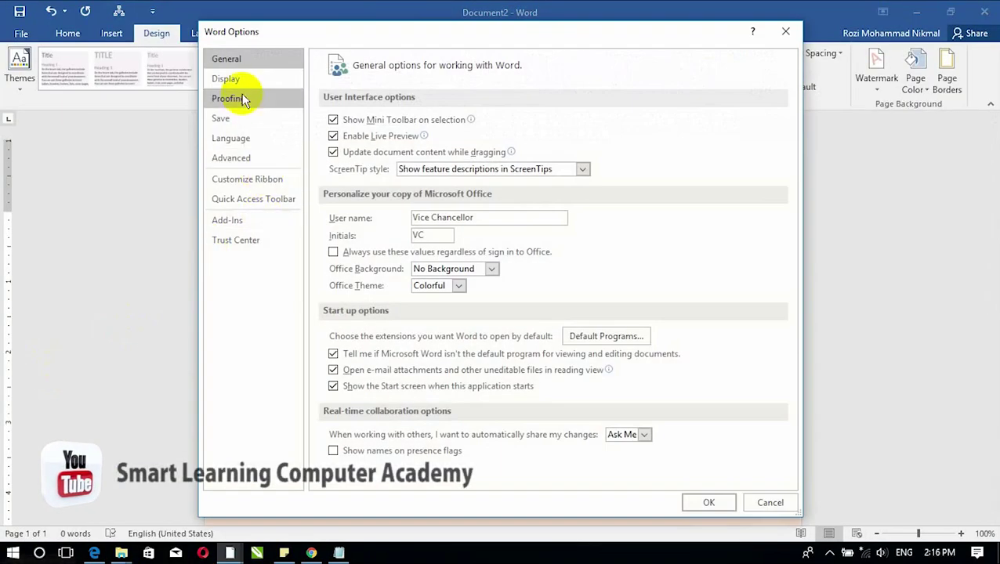
left_click(239, 80)
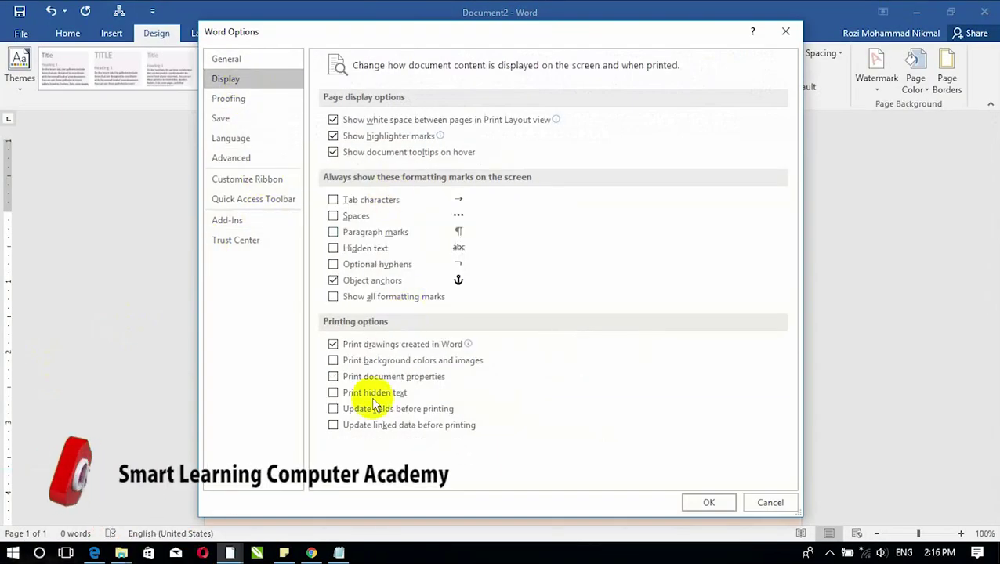
left_click(335, 362)
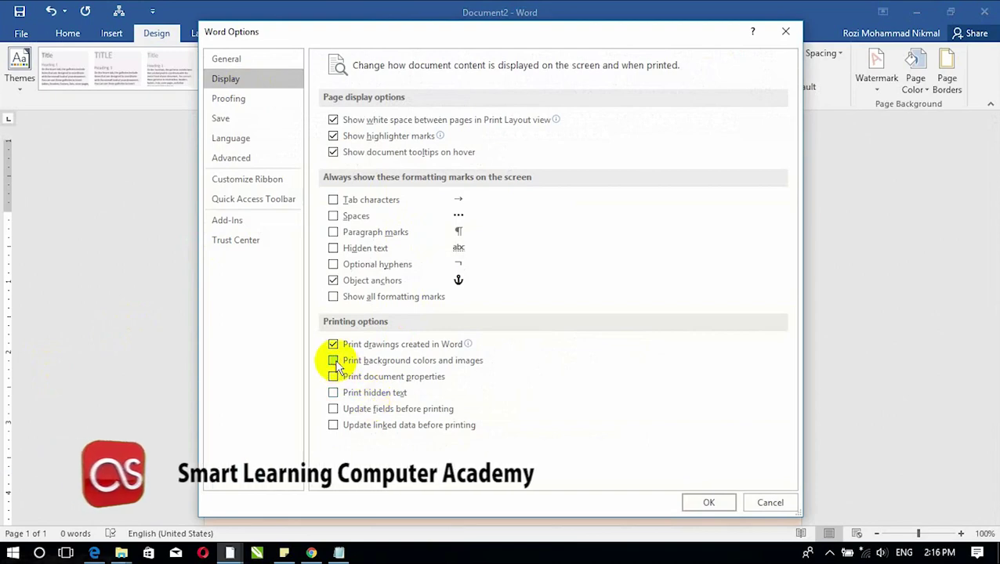
left_click(709, 502)
key("ctrl+p")
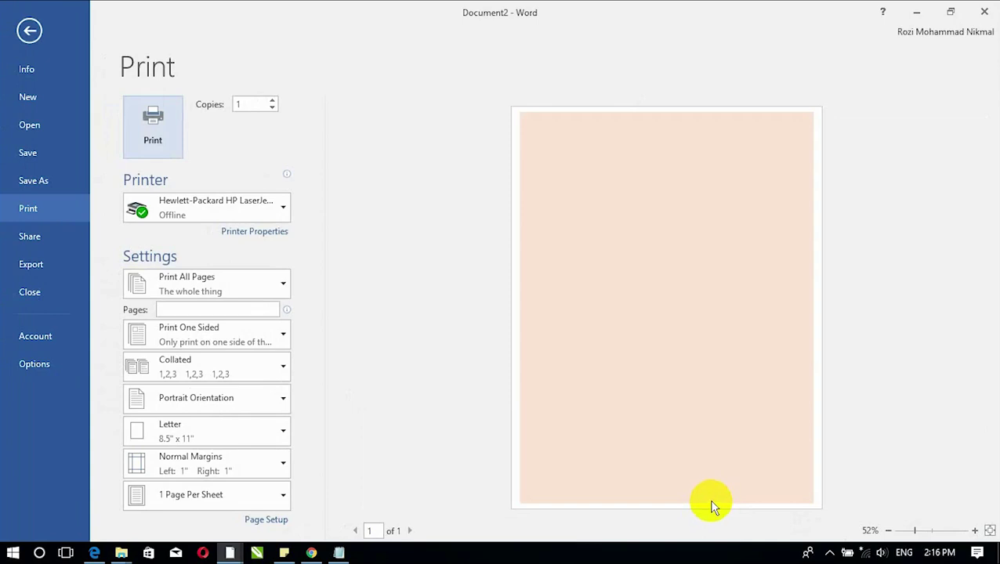
left_click(25, 29)
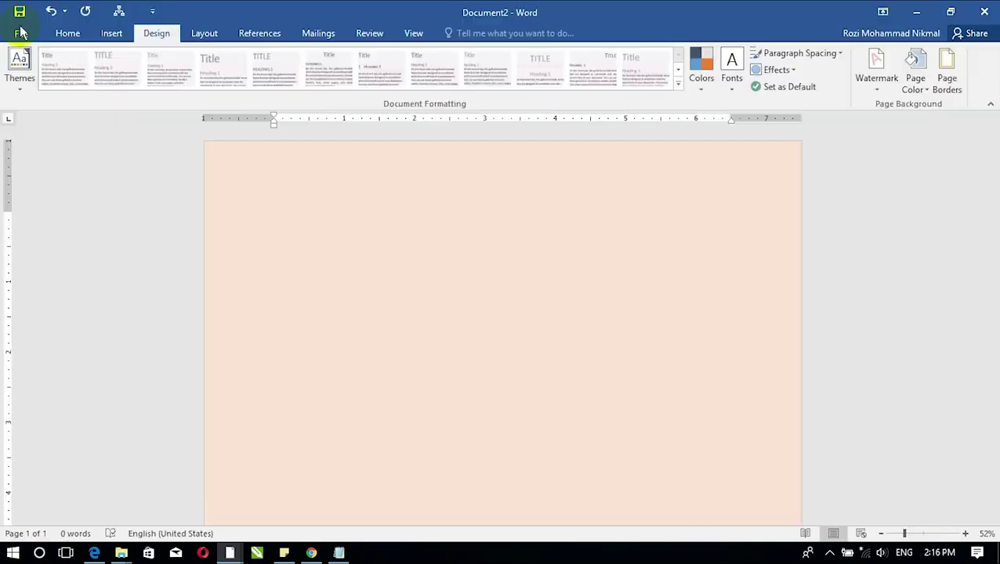
- Remove the page color by setting it to No Color
left_click(915, 83)
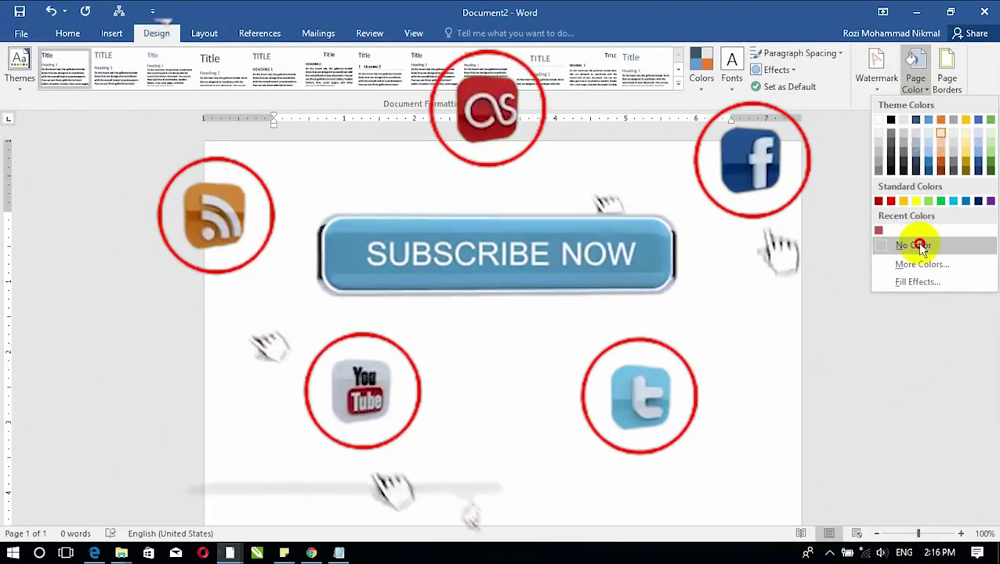
left_click(913, 243)
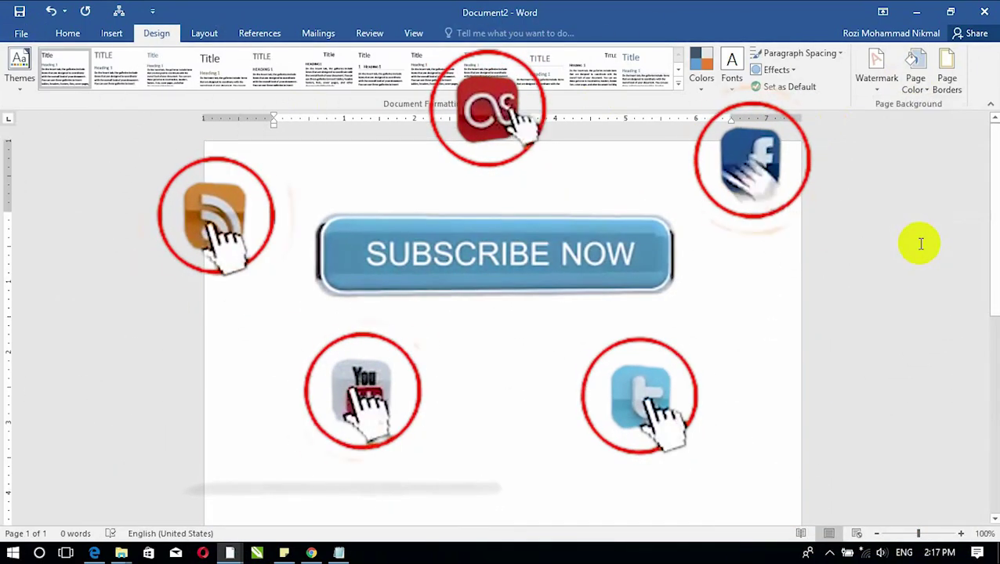